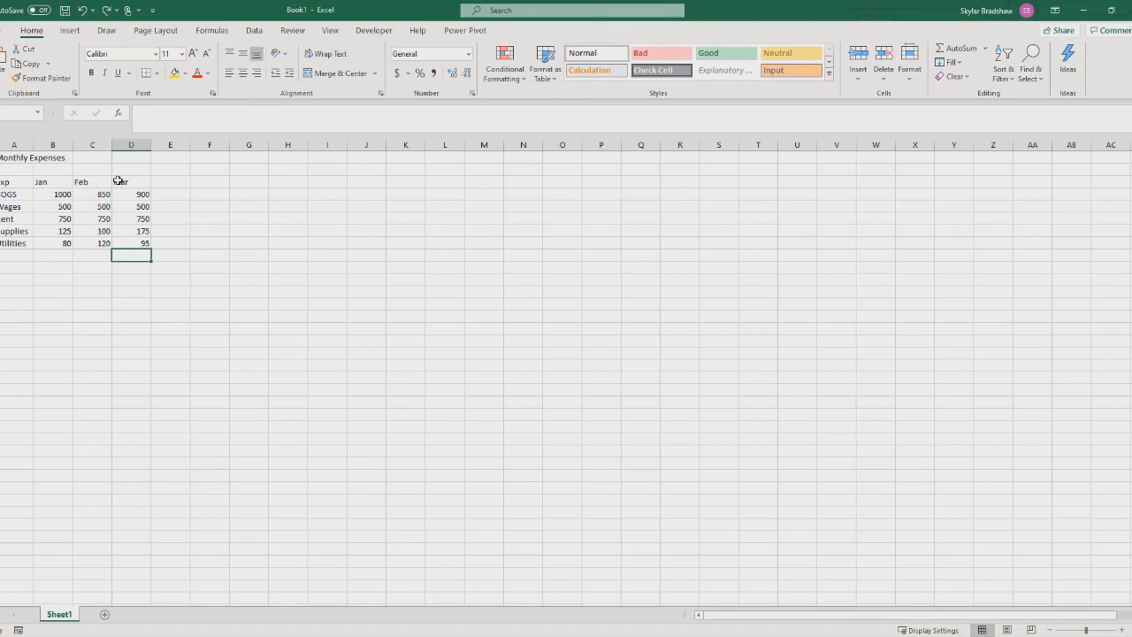
# Replace the Jan header in B3 with the date 1/1/2020, undoing and redoing the entry once.
pyautogui.click(57, 182)
pyautogui.click(82, 181)
pyautogui.click(123, 180)
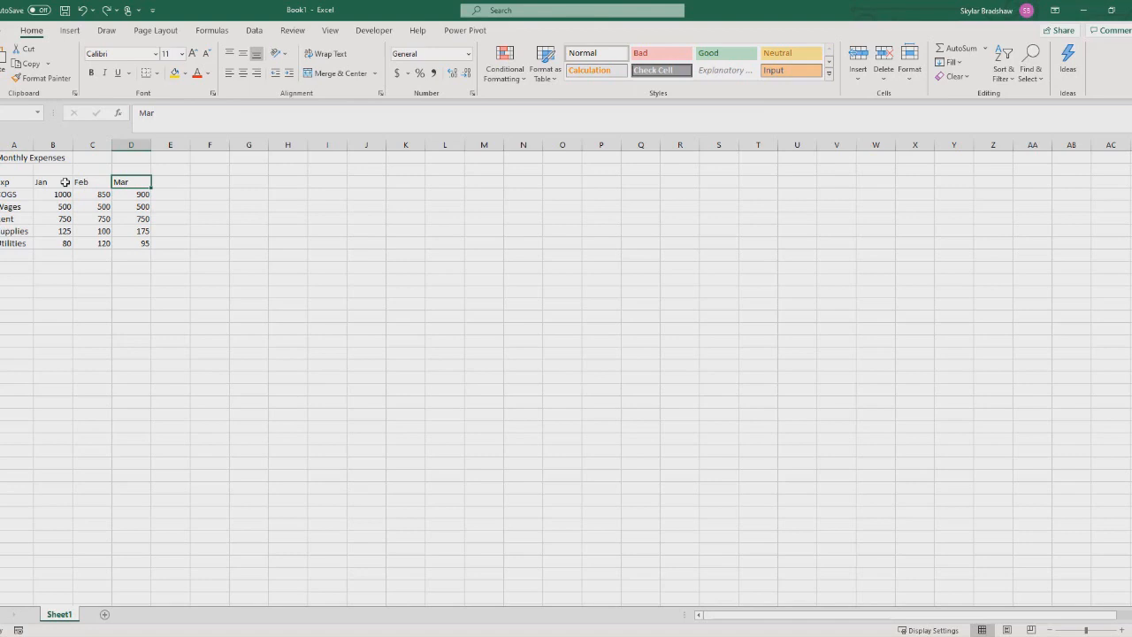
pyautogui.click(65, 182)
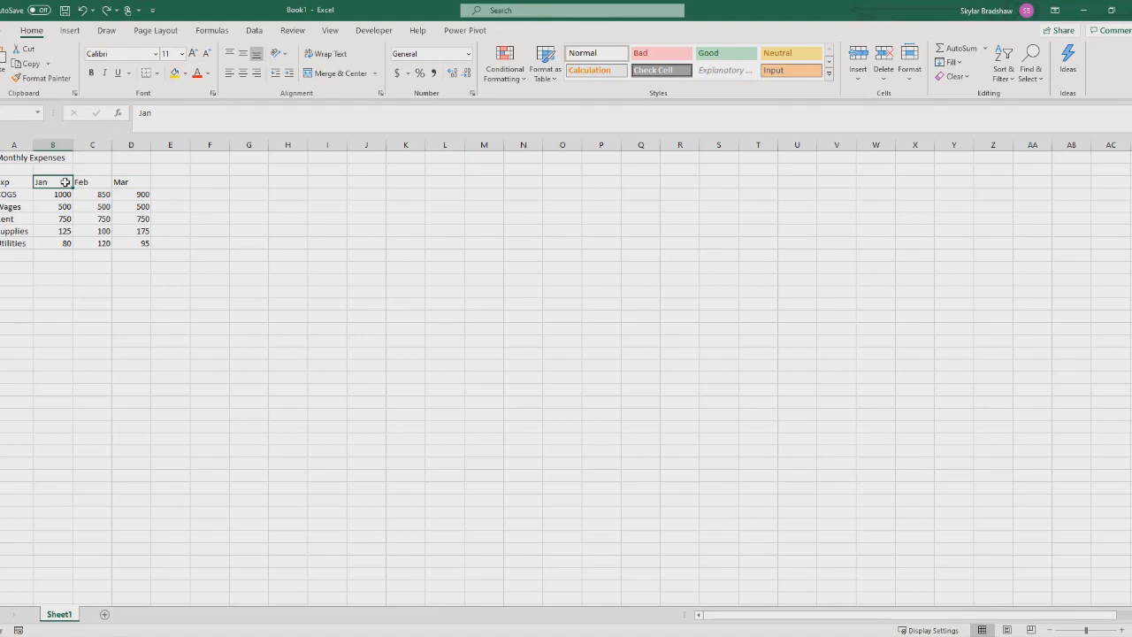
pyautogui.write('1')
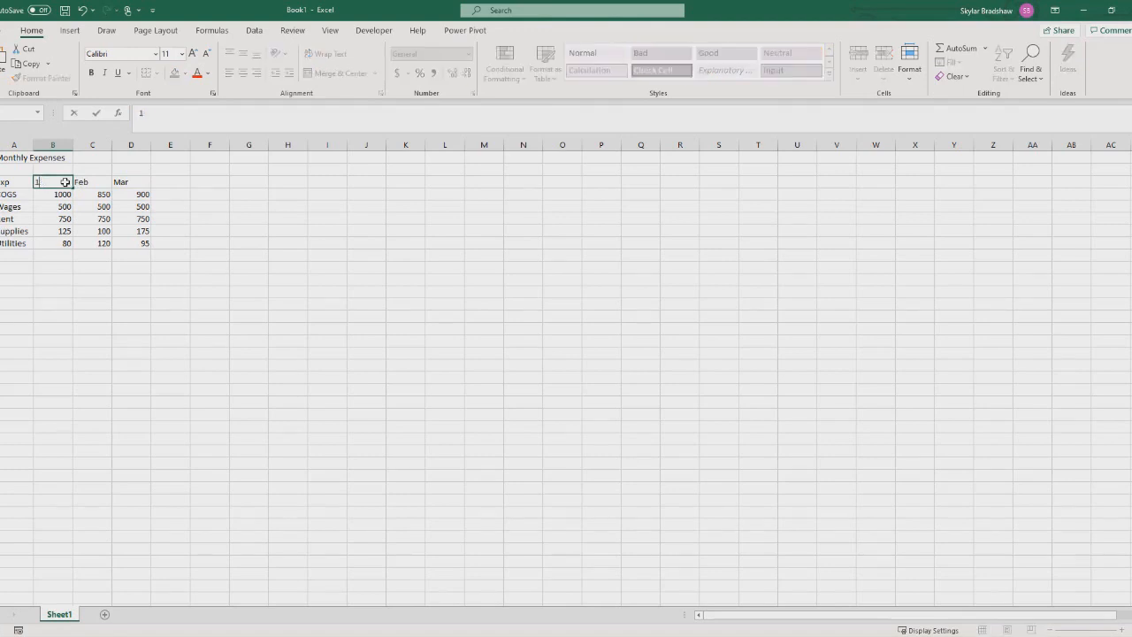
pyautogui.write('/1/20')
pyautogui.press('Return')
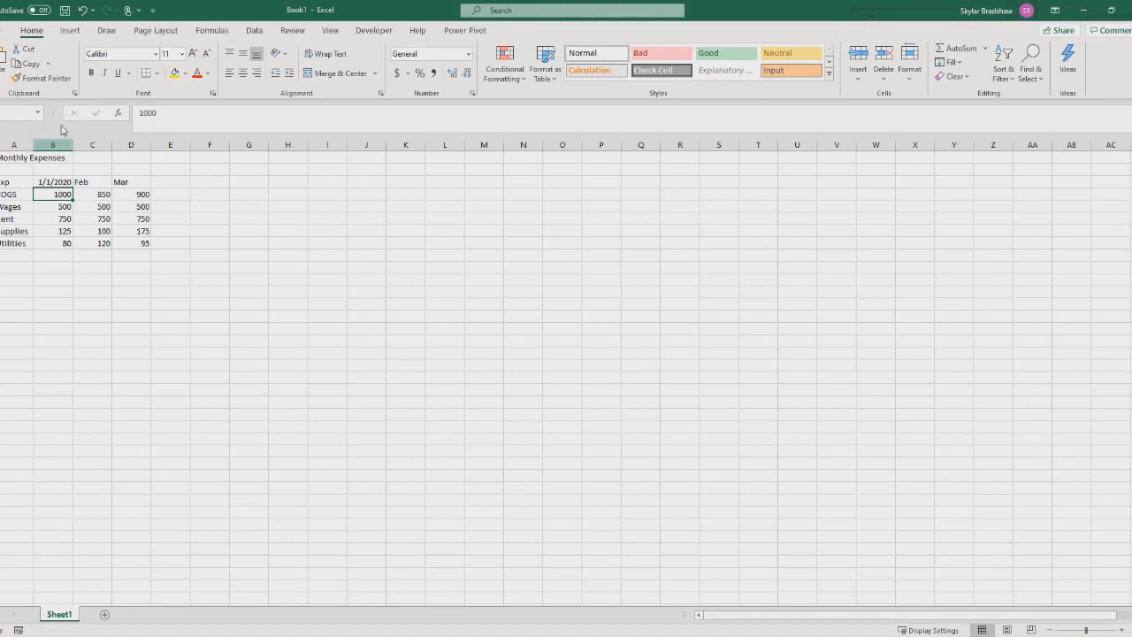
pyautogui.click(82, 11)
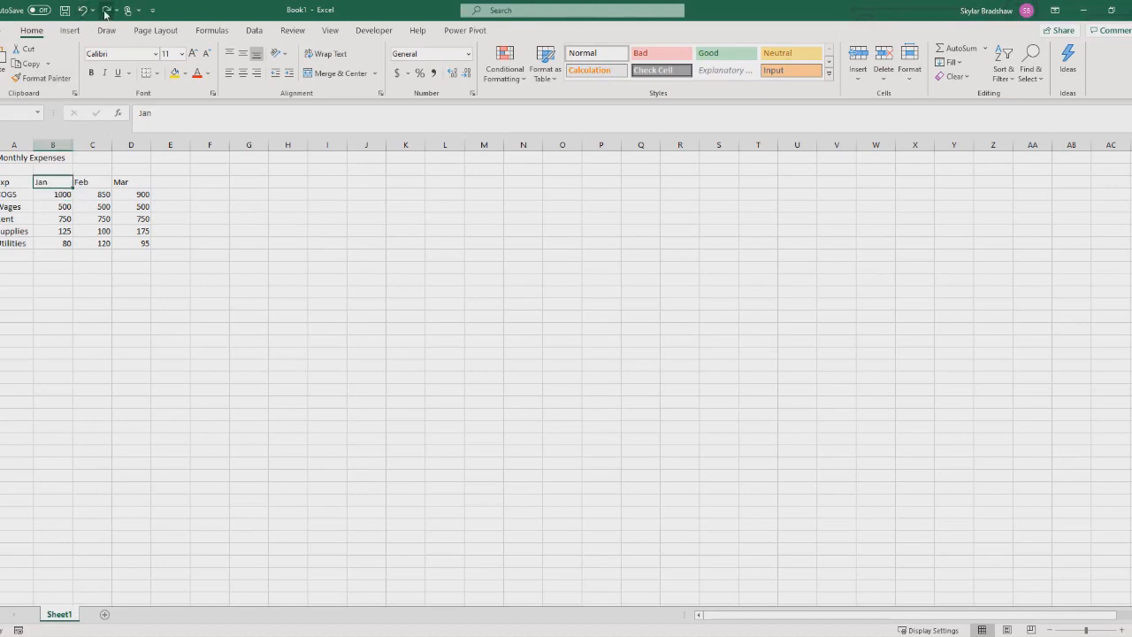
pyautogui.click(105, 11)
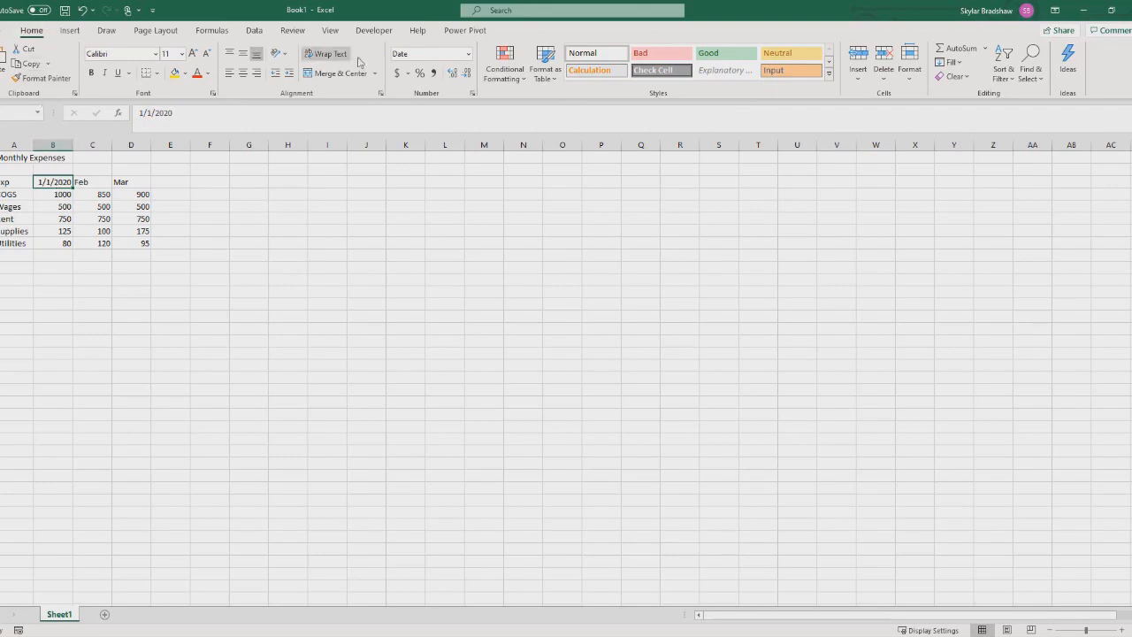
# Open the full number format settings for the January date cell and choose the Mar-12 date type.
pyautogui.click(469, 55)
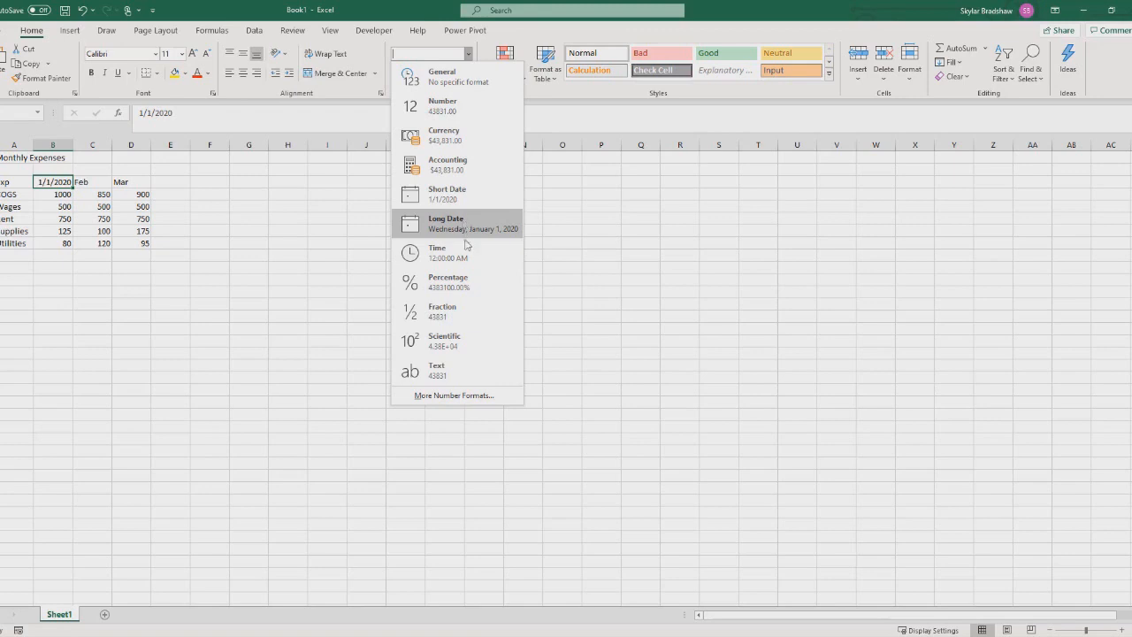
pyautogui.click(474, 397)
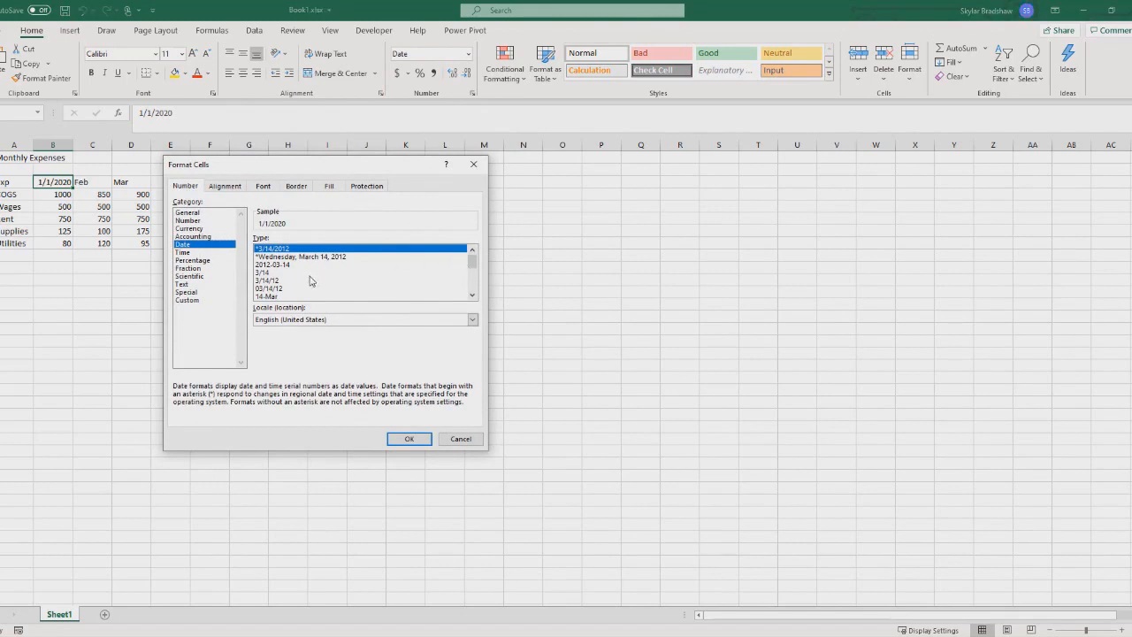
pyautogui.moveTo(472, 258); pyautogui.dragTo(449, 274)
pyautogui.click(266, 264)
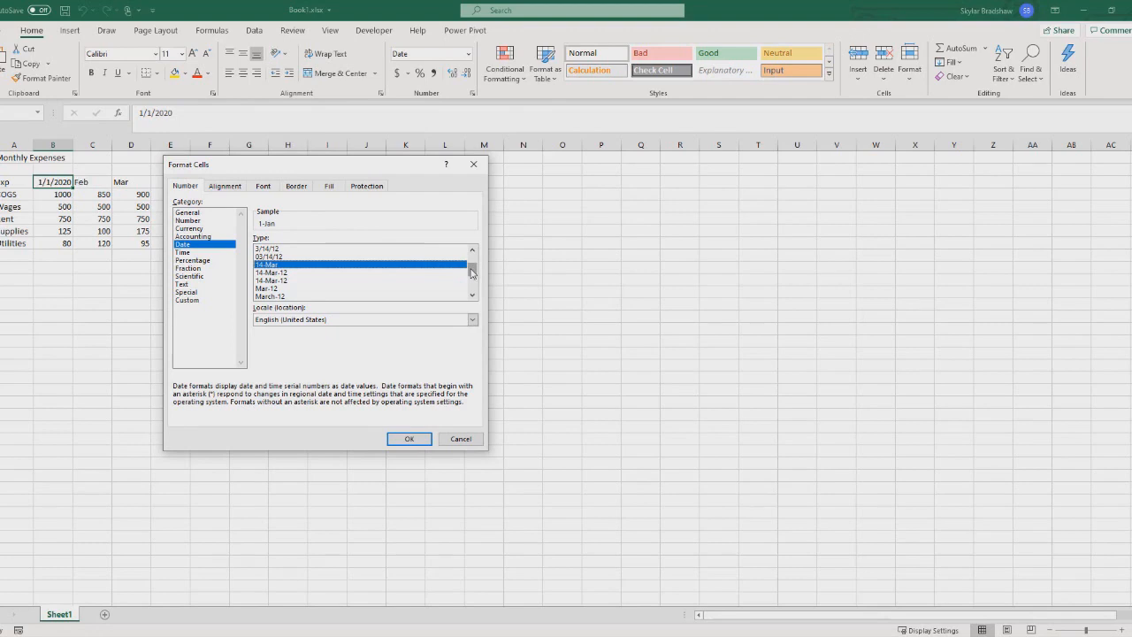
pyautogui.moveTo(471, 272); pyautogui.dragTo(472, 277)
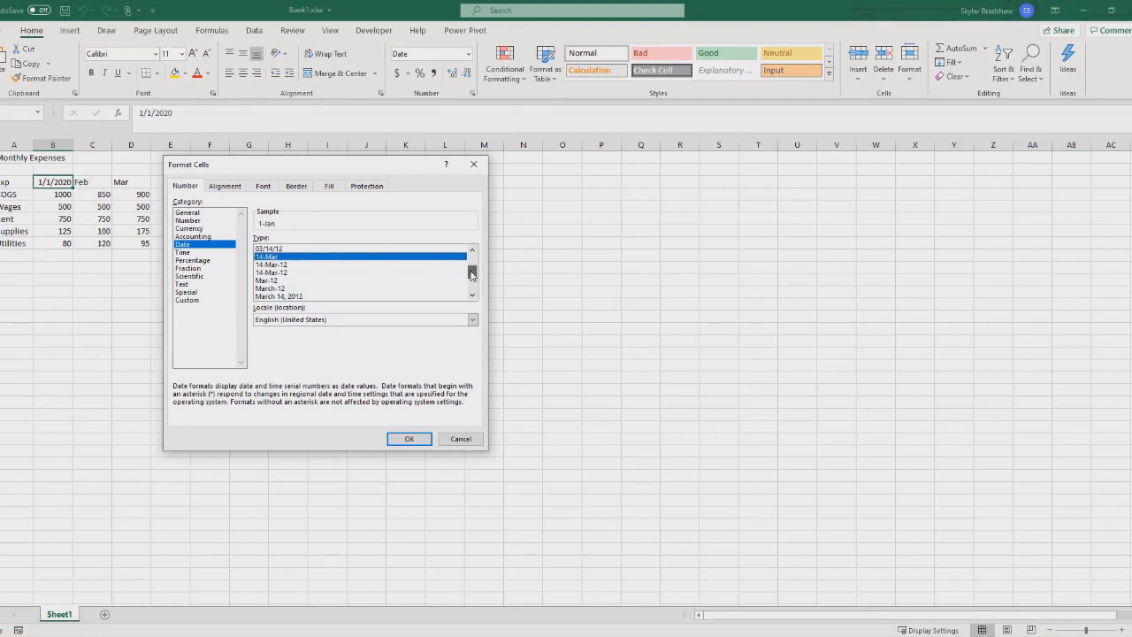
pyautogui.click(270, 280)
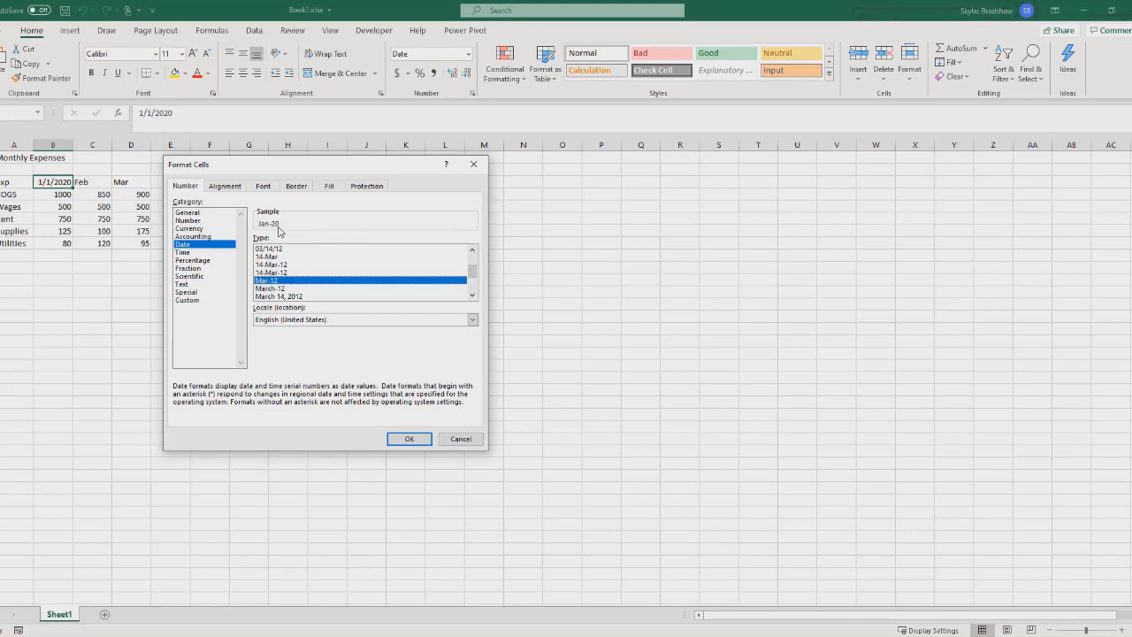
# Apply the custom number format mmm-yyyy to the January date header.
pyautogui.click(196, 302)
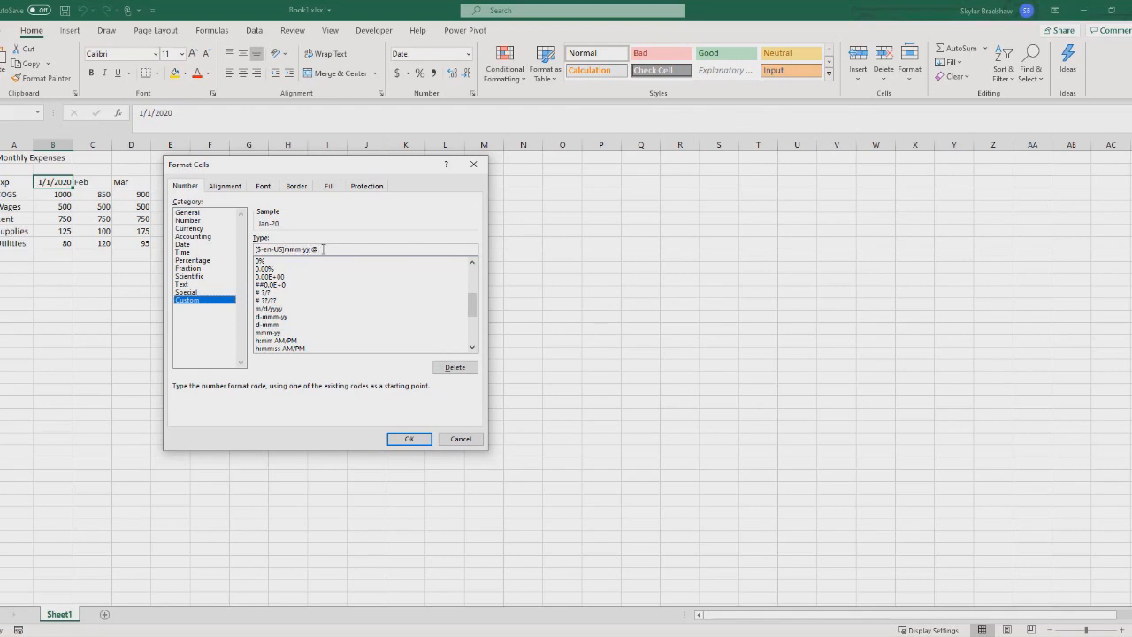
pyautogui.moveTo(324, 248); pyautogui.dragTo(234, 240)
pyautogui.press('BackSpace')
pyautogui.write('mmm-yyyy')
pyautogui.click(405, 438)
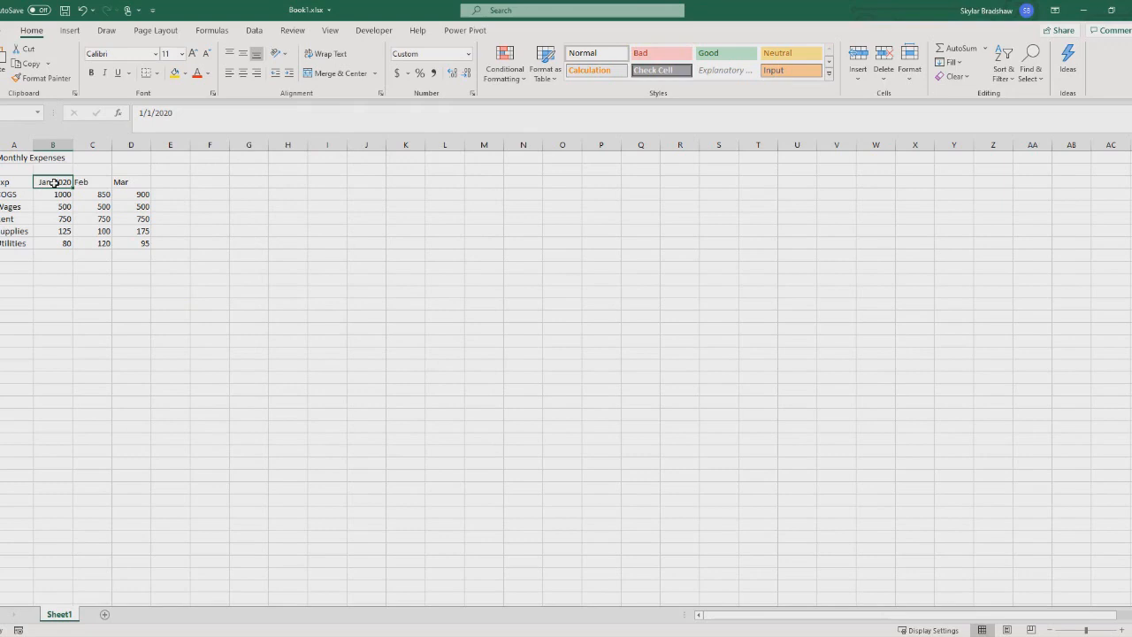
# Fill the January date header across C3 and D3 to replace Feb and Mar with a monthly date series.
pyautogui.click(89, 183)
pyautogui.click(129, 181)
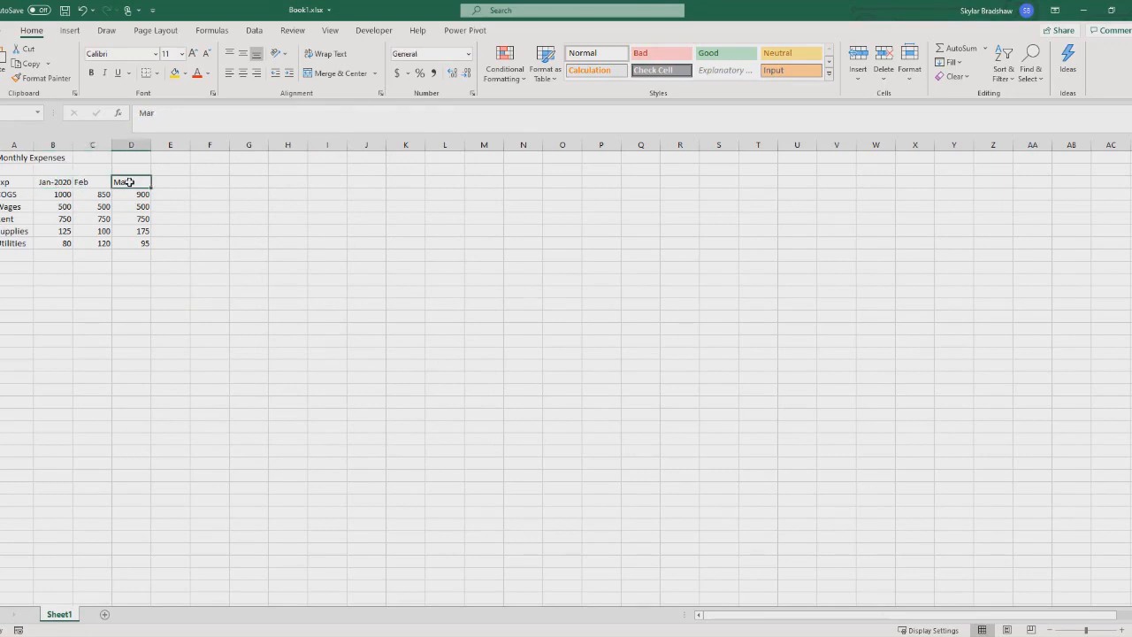
pyautogui.click(53, 181)
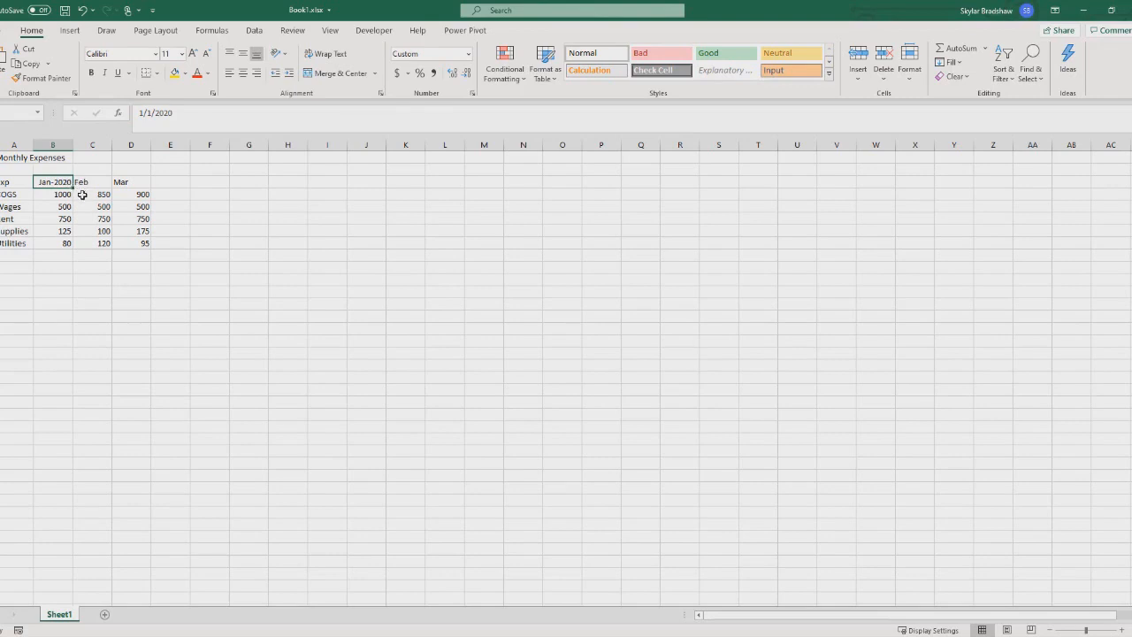
pyautogui.moveTo(75, 186); pyautogui.dragTo(75, 187)
pyautogui.moveTo(75, 187); pyautogui.dragTo(137, 185)
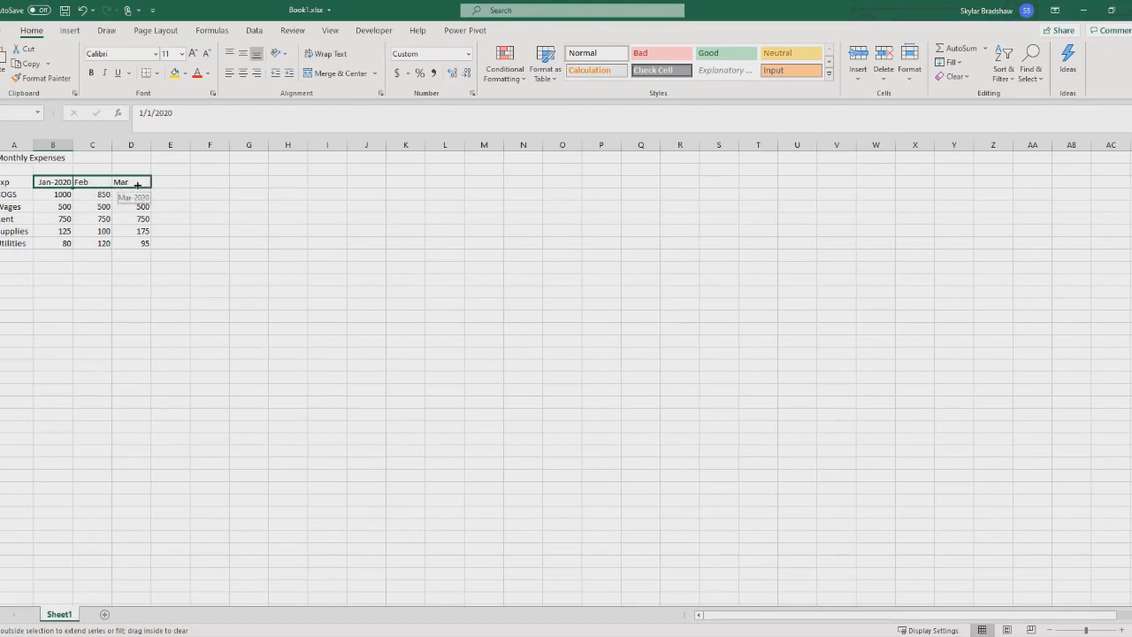
pyautogui.moveTo(137, 185); pyautogui.dragTo(141, 183)
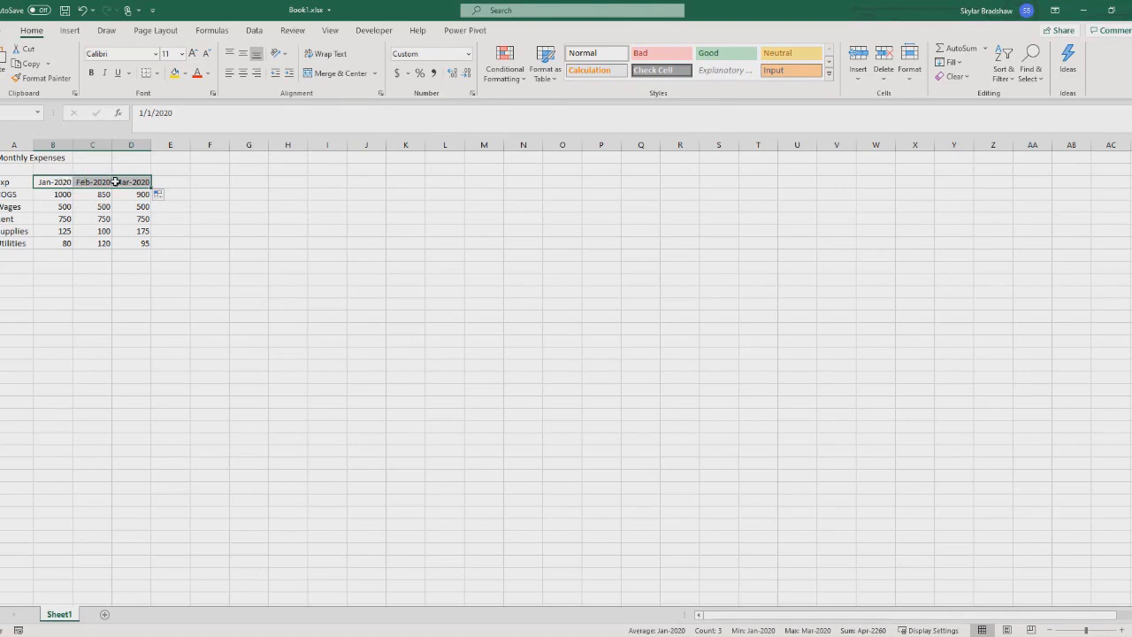
# Enter 1 in cell F4 and fill it down through F10.
pyautogui.click(219, 193)
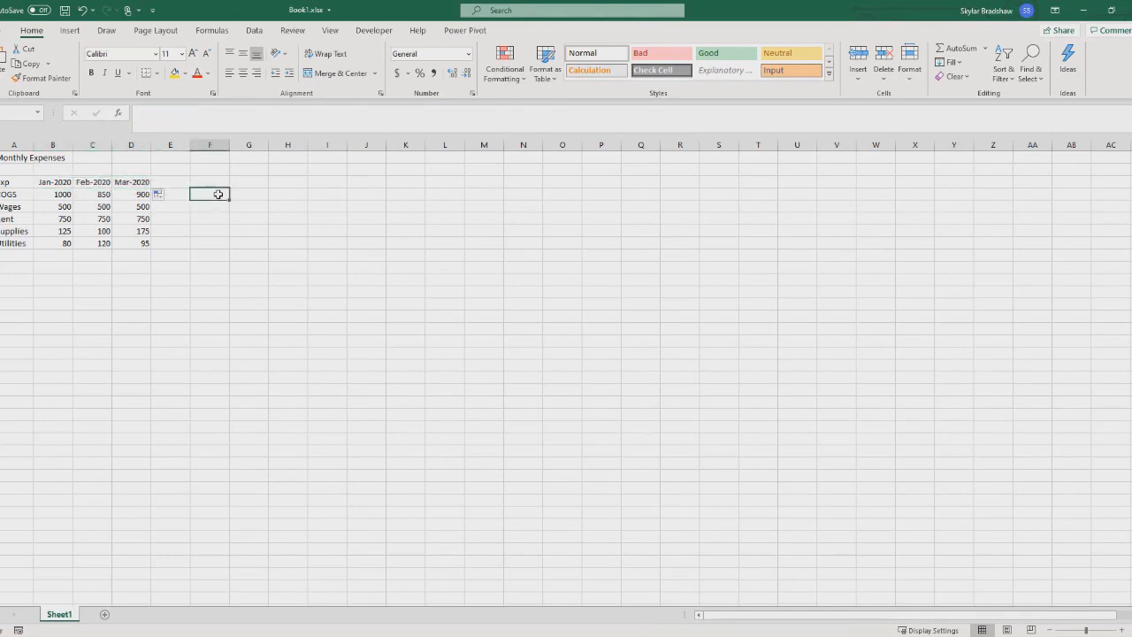
pyautogui.write('1')
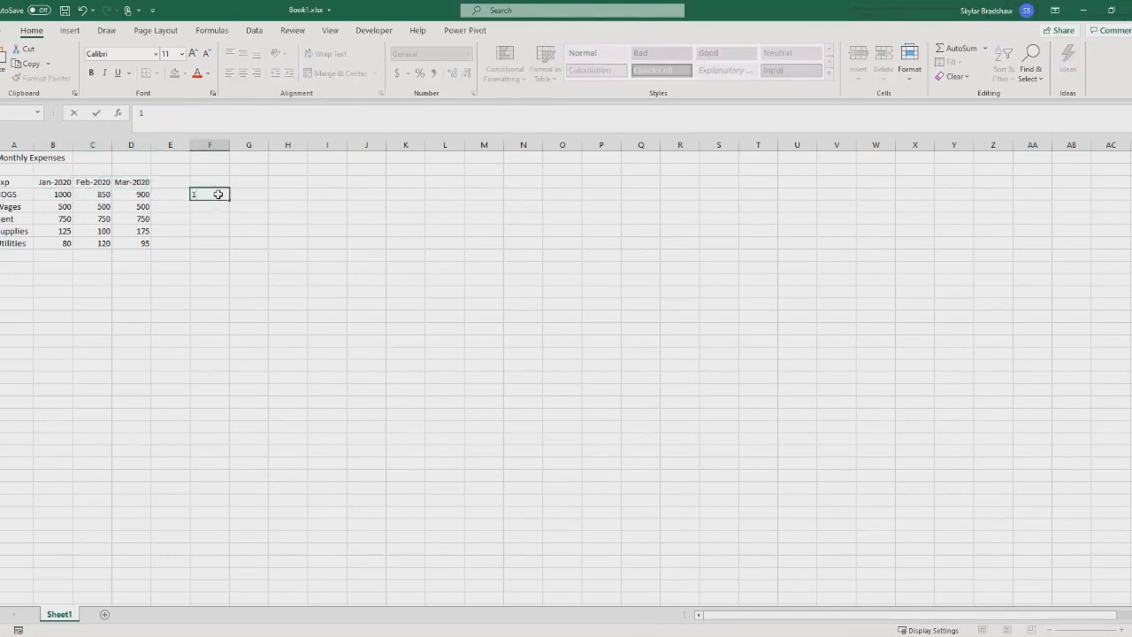
pyautogui.press('Return')
pyautogui.click(218, 194)
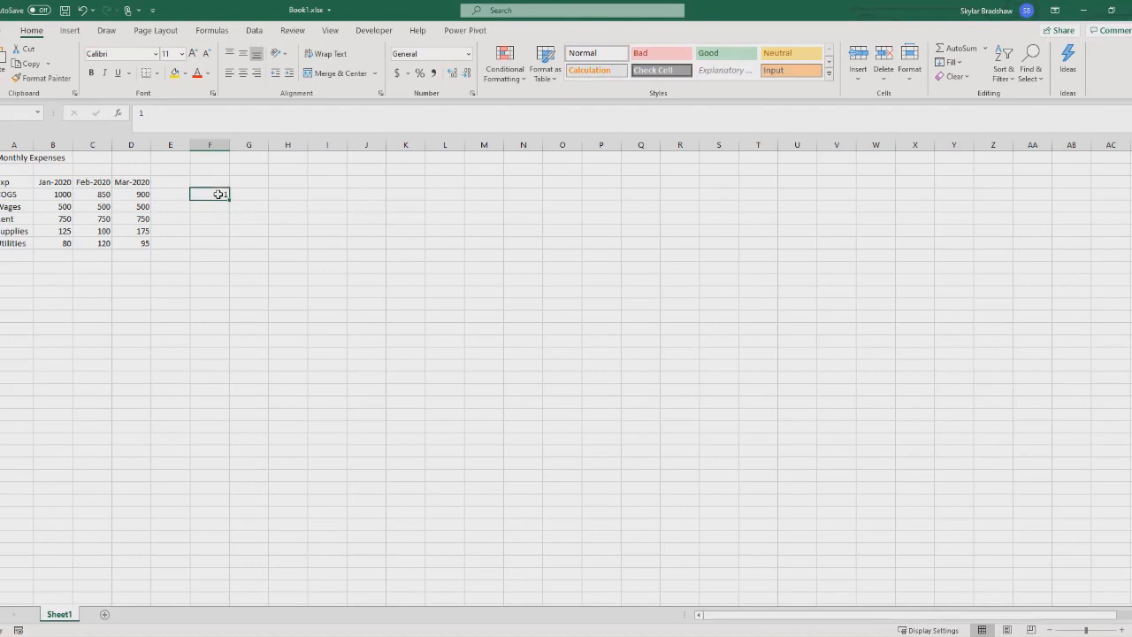
pyautogui.moveTo(228, 200); pyautogui.dragTo(221, 279)
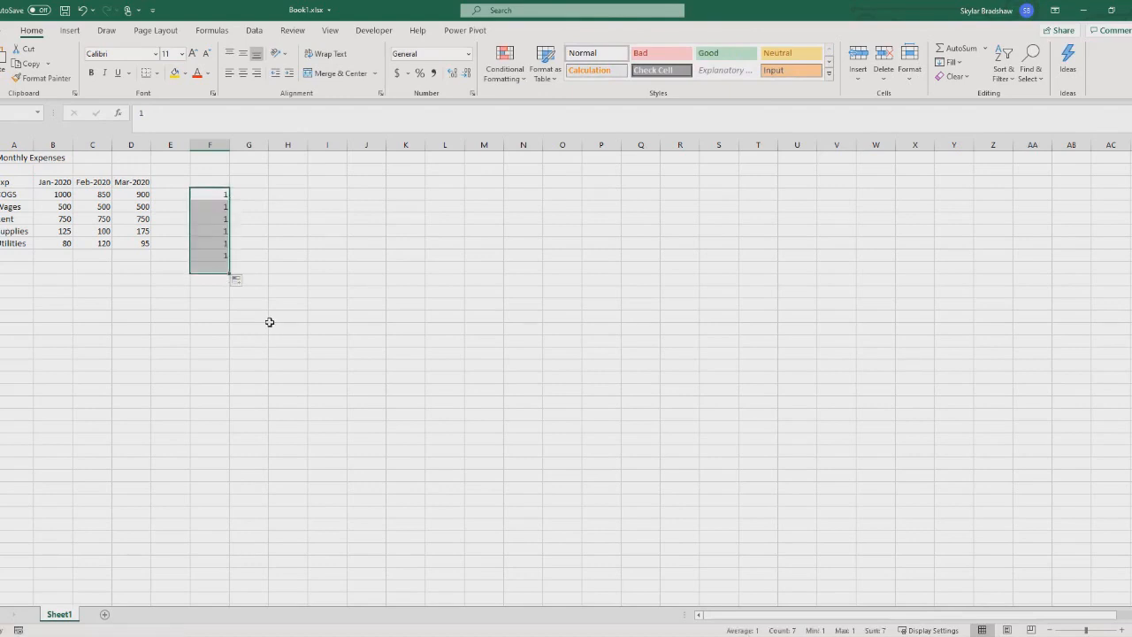
# Clear the repeated ones from F4 to F10.
pyautogui.click(248, 218)
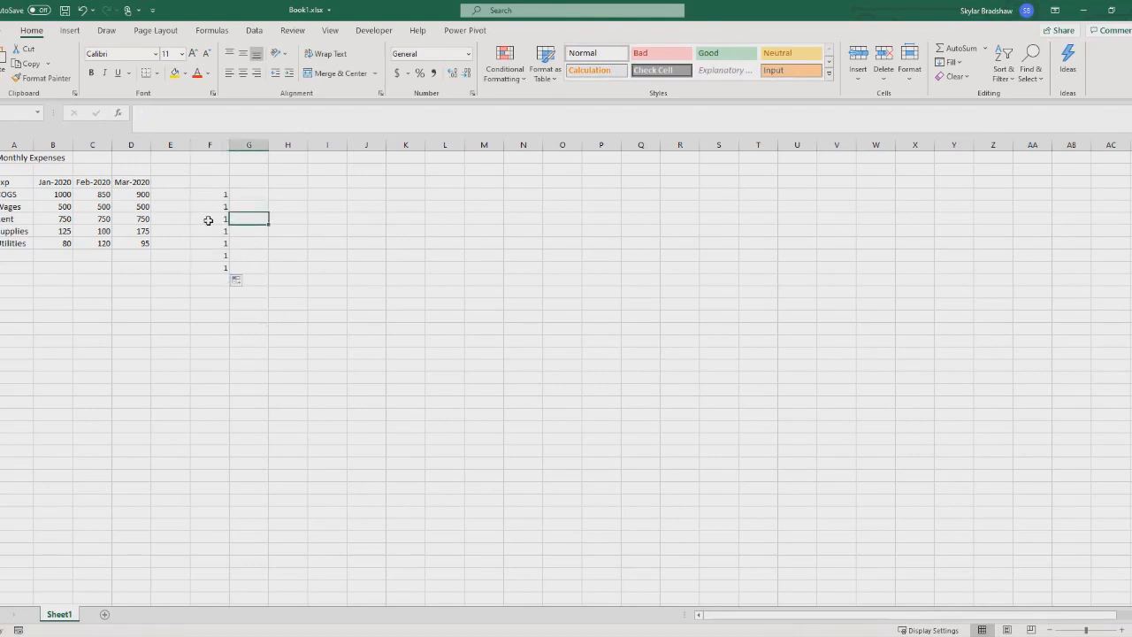
pyautogui.moveTo(208, 194); pyautogui.dragTo(212, 268)
pyautogui.press('Delete')
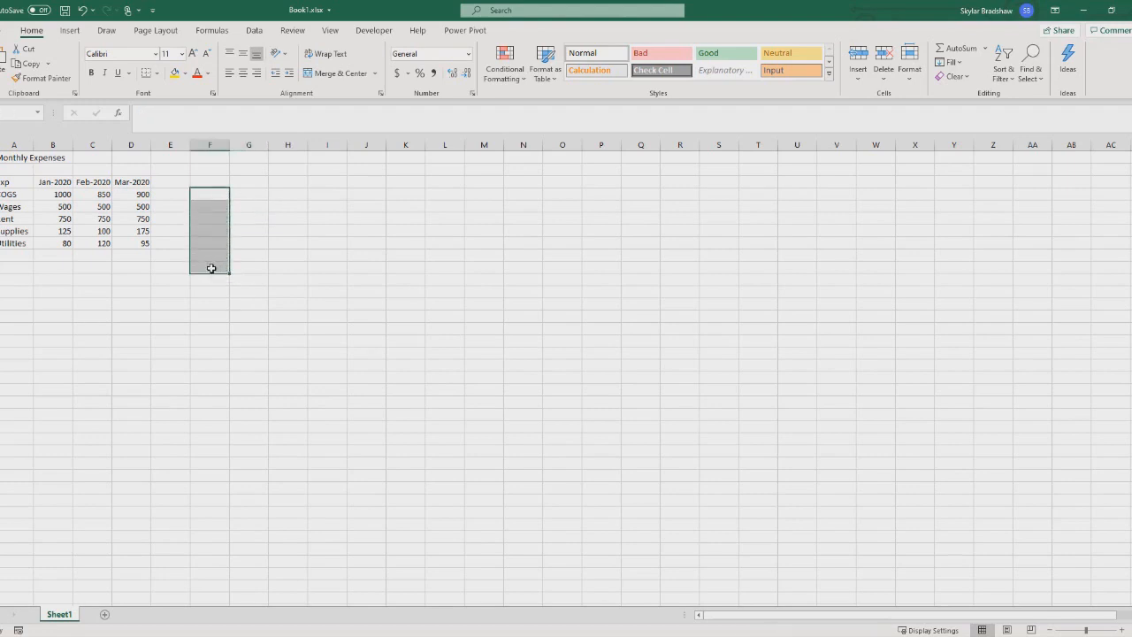
# Enter 1, 2 and 3 in F4 to F6 and fill the number series down through F12.
pyautogui.click(208, 193)
pyautogui.write('1')
pyautogui.press('Return')
pyautogui.write('2')
pyautogui.press('Return')
pyautogui.write('3')
pyautogui.press('Return')
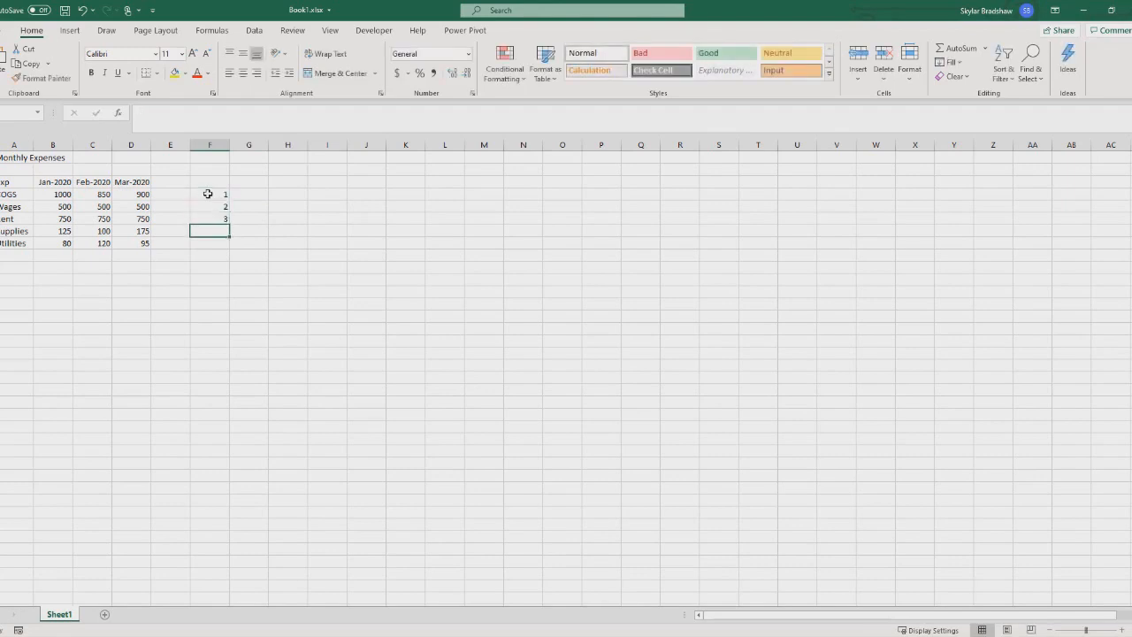
pyautogui.moveTo(207, 194); pyautogui.dragTo(221, 218)
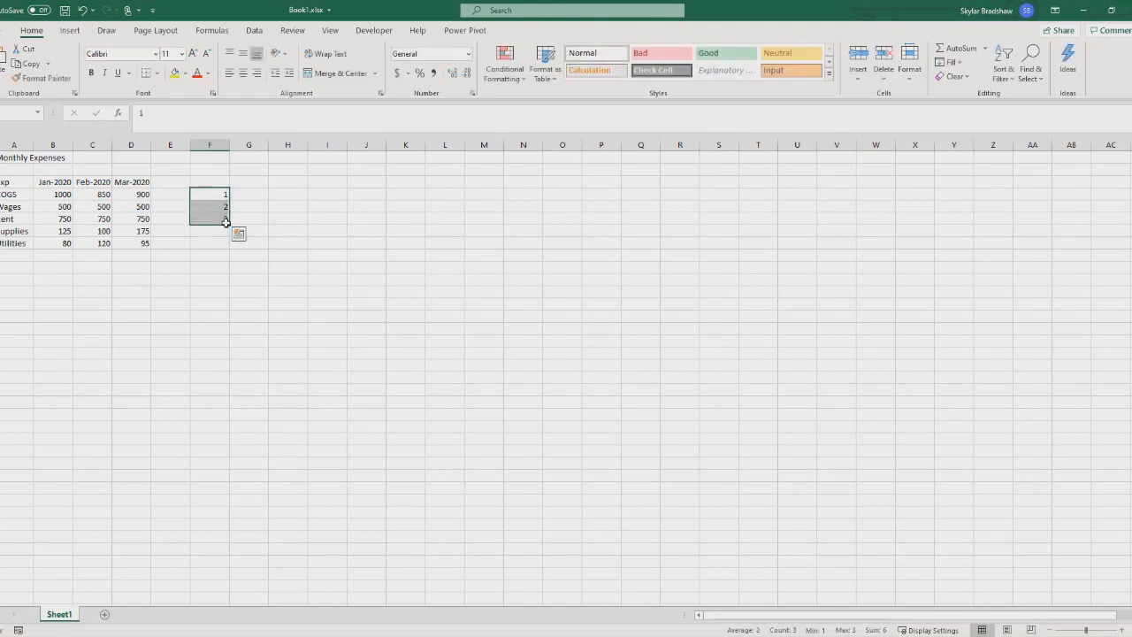
pyautogui.moveTo(229, 224); pyautogui.dragTo(228, 298)
# Clear the number series from F4 to F12.
pyautogui.click(215, 194)
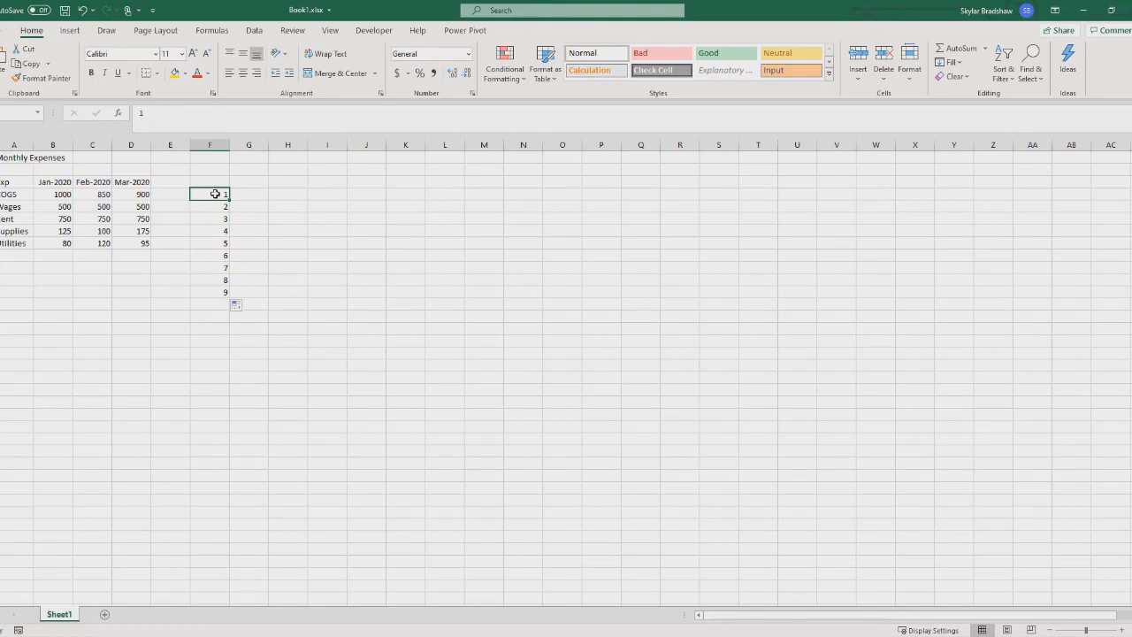
pyautogui.moveTo(215, 194); pyautogui.dragTo(214, 291)
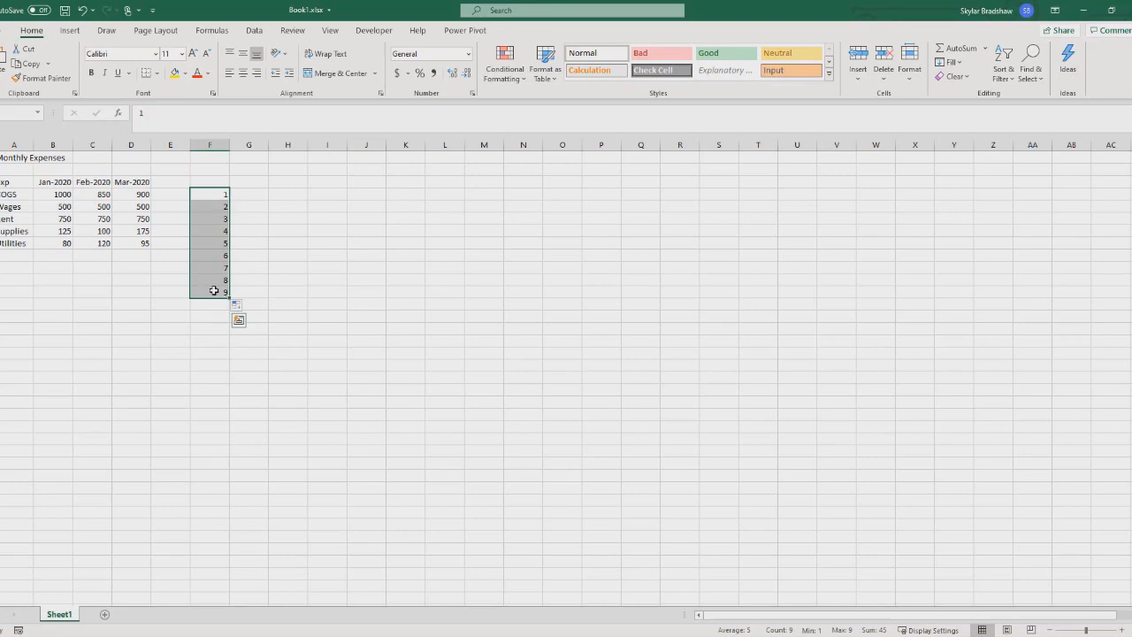
pyautogui.press('Delete')
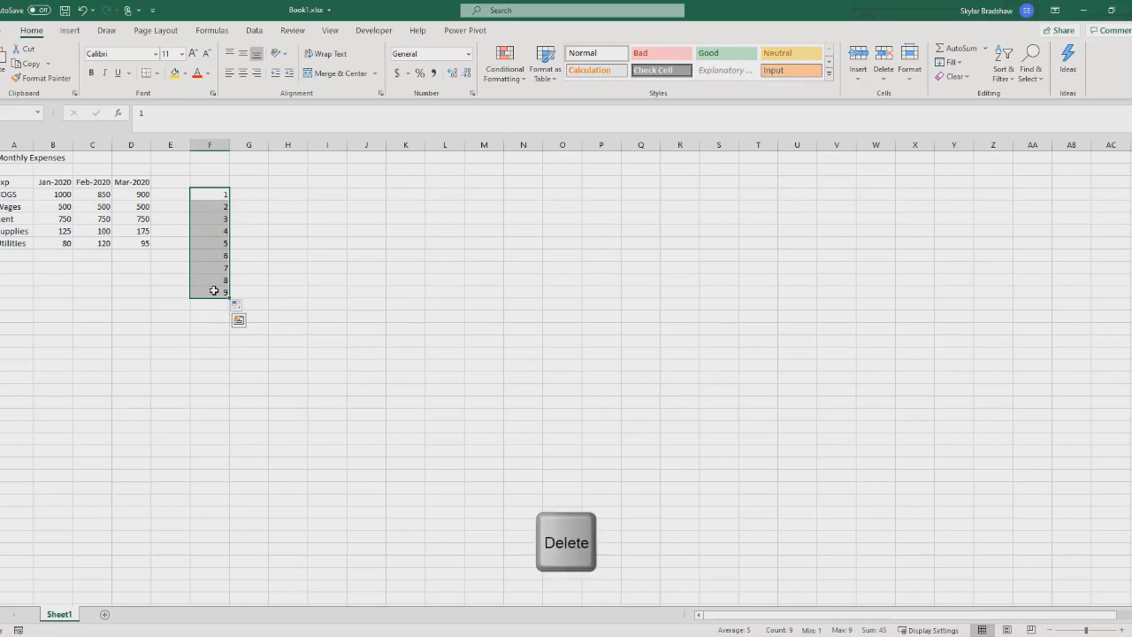
pyautogui.click(253, 195)
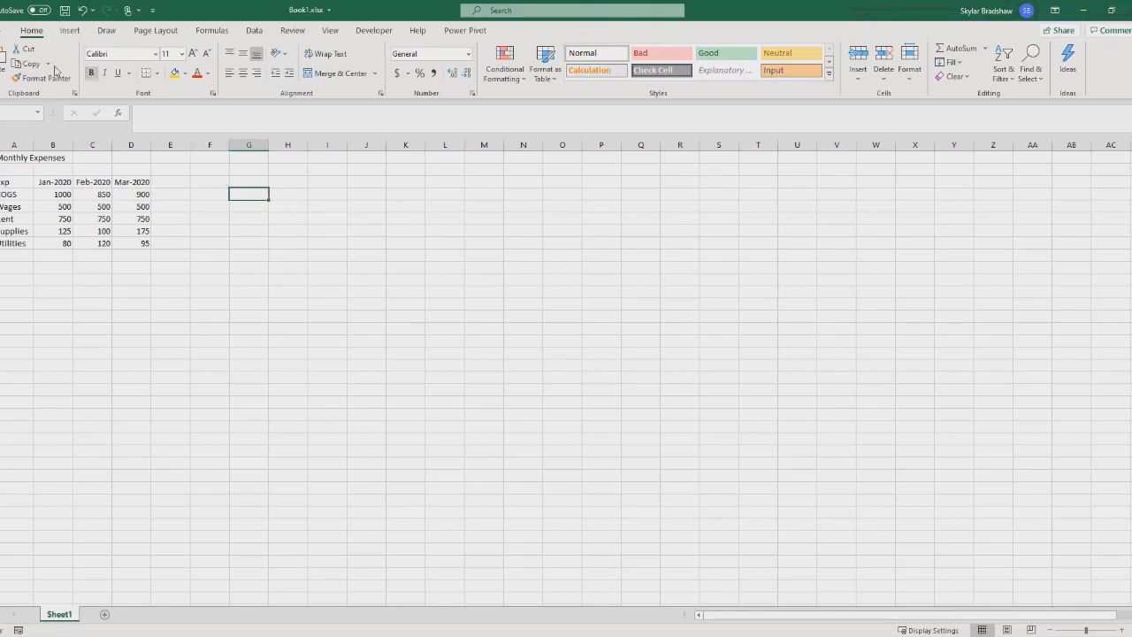
# Save the workbook to the Desktop as Monthly Exp, replacing the existing file.
pyautogui.click(5, 31)
pyautogui.click(32, 195)
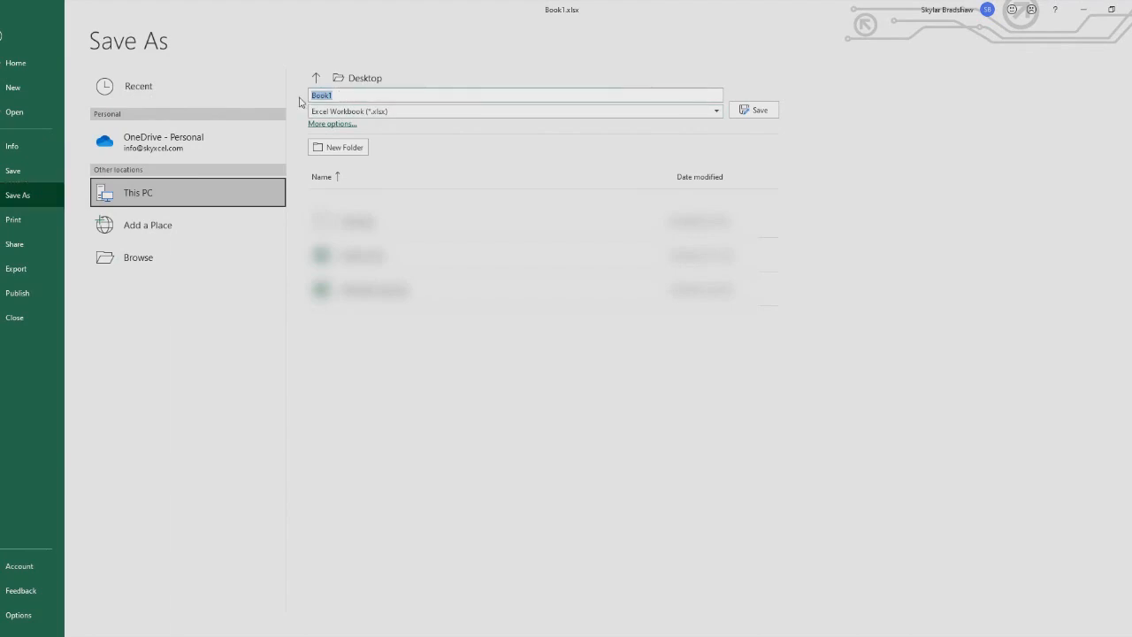
pyautogui.write('Monthly Exp')
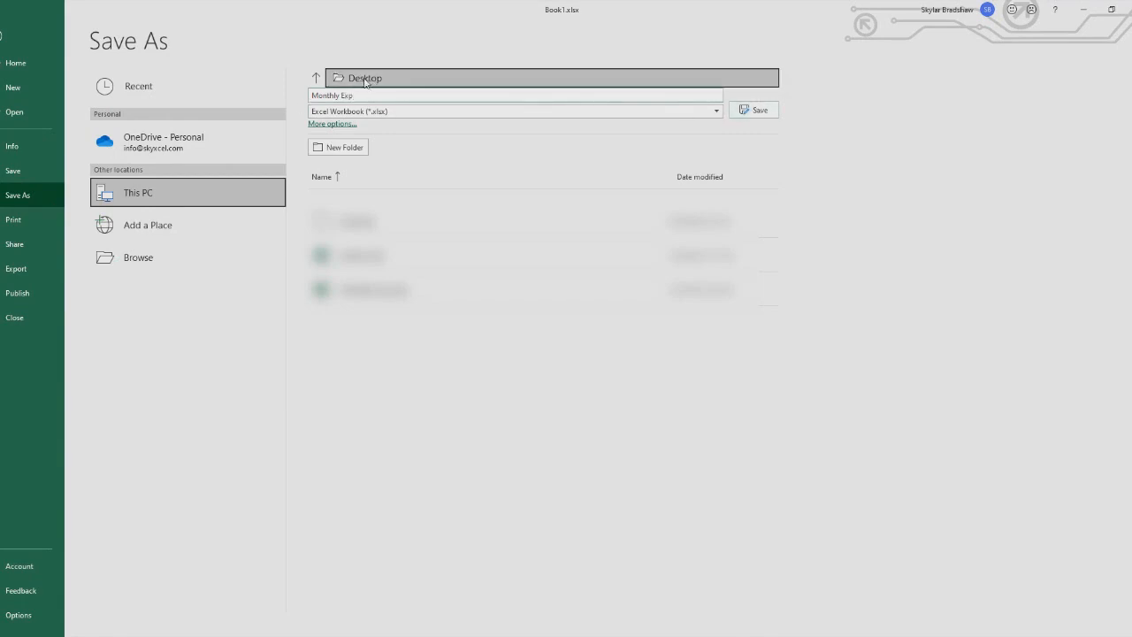
pyautogui.click(748, 113)
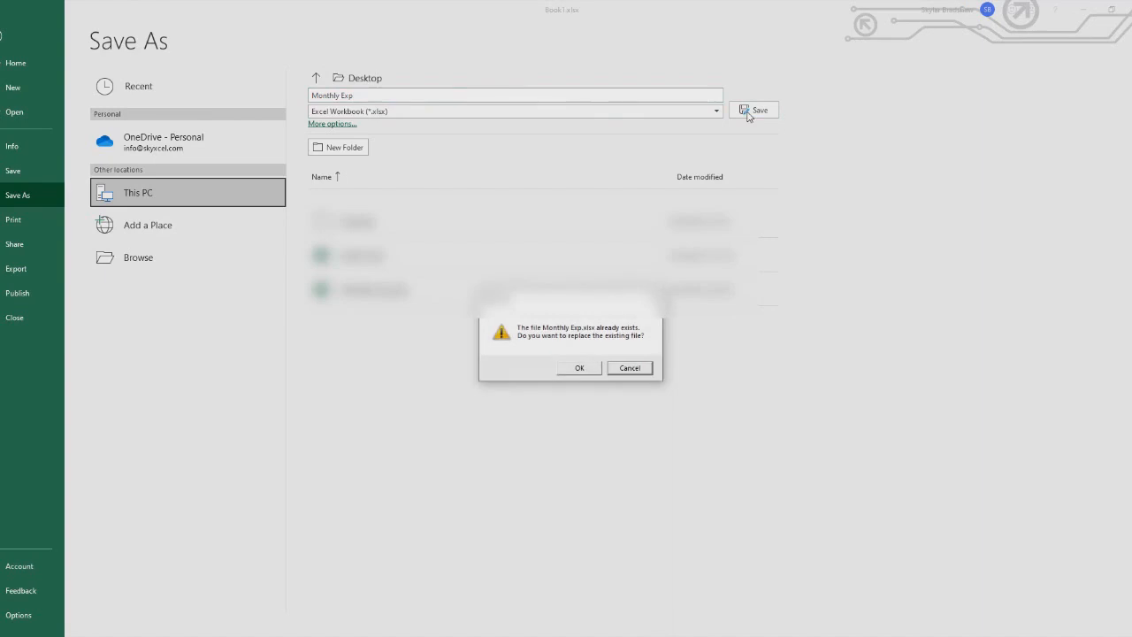
pyautogui.click(581, 368)
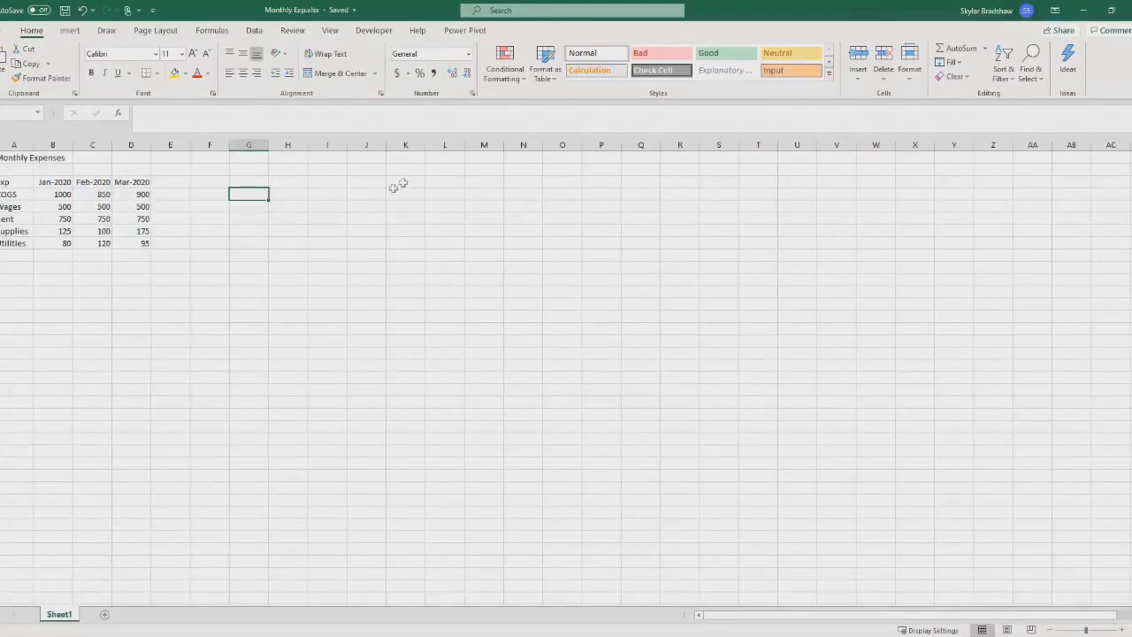